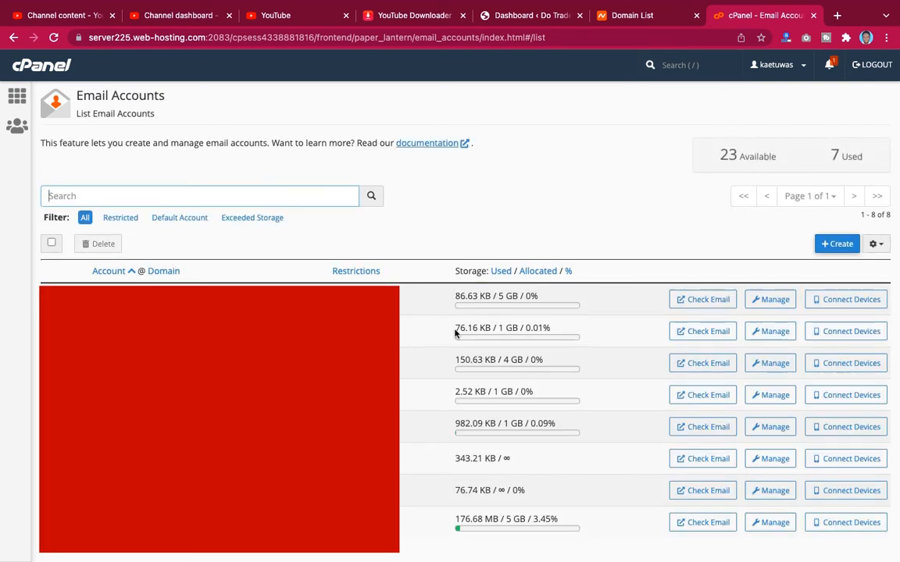
scroll(469, 344, down, 2)
scroll(500, 351, up, 2)
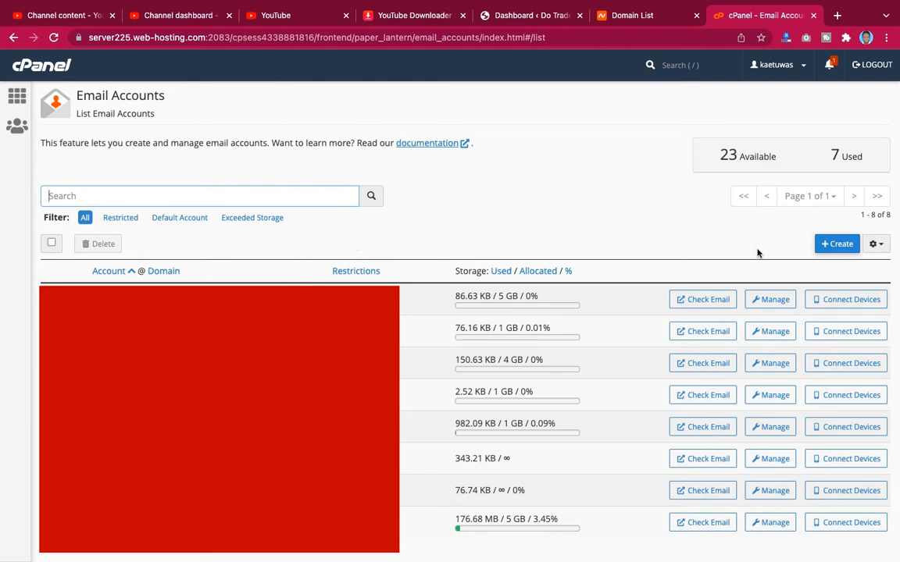
click(835, 244)
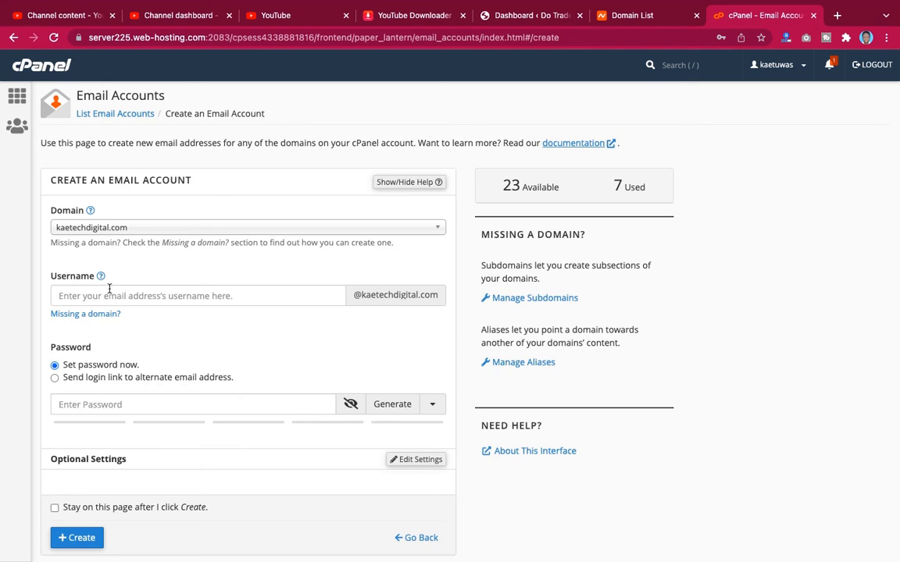
click(147, 296)
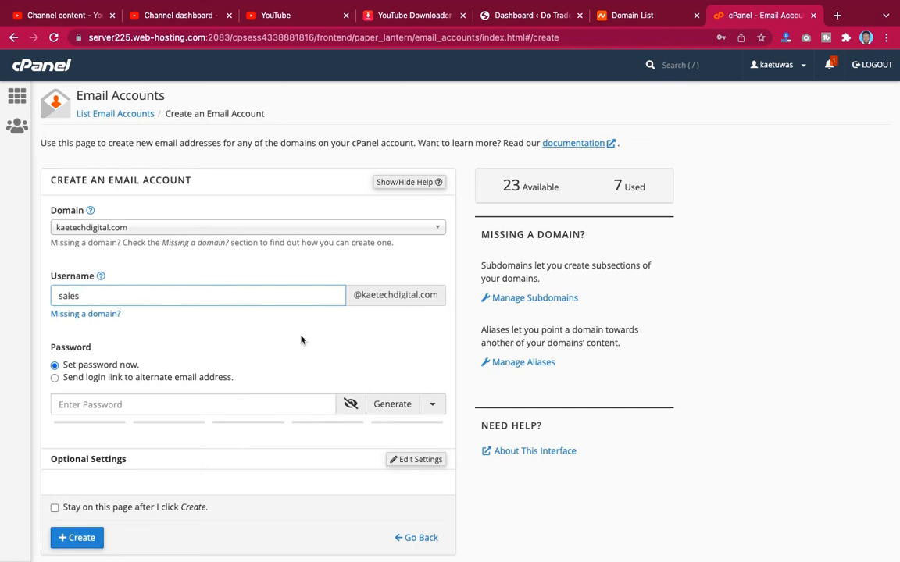
scroll(297, 340, down, 2)
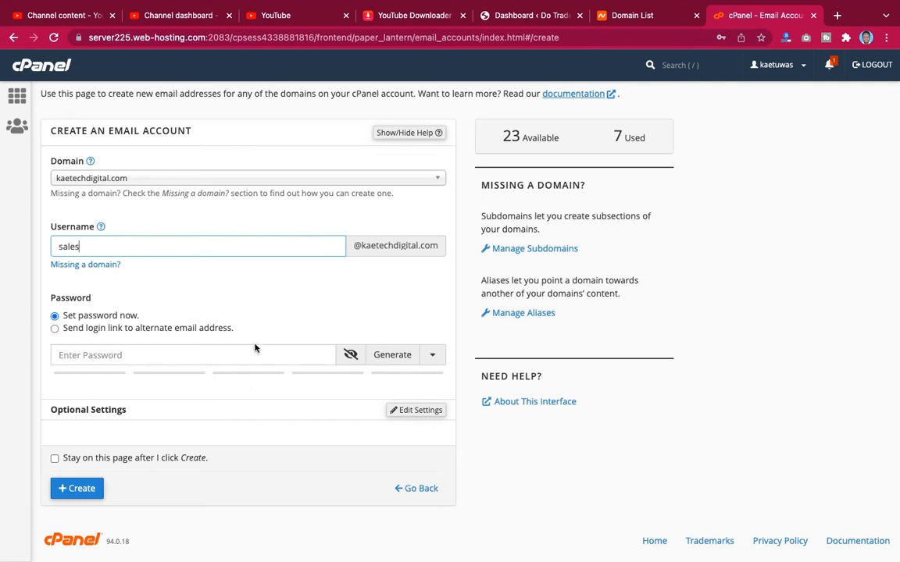
- Generate passwords until one rates strength 100, then select it to copy
click(393, 356)
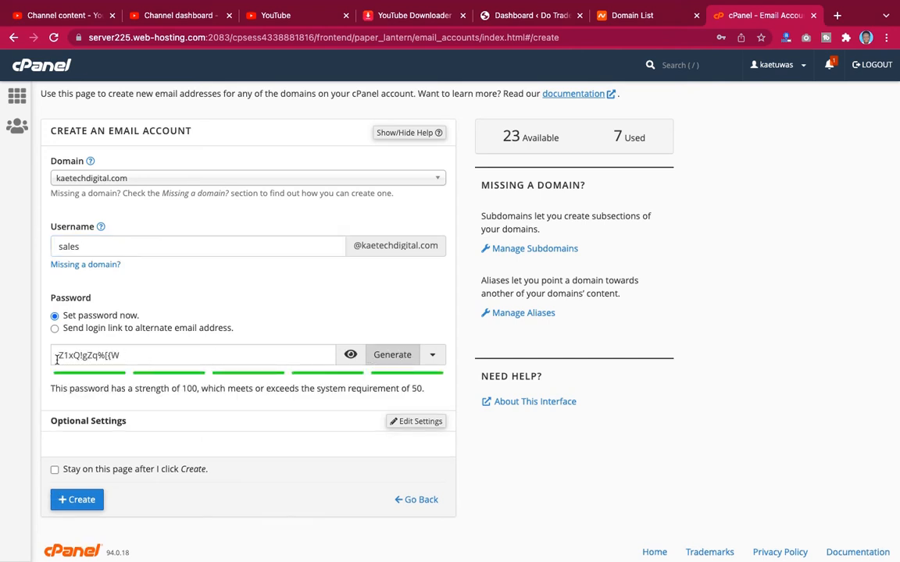
click(402, 358)
click(401, 357)
click(401, 358)
drag(125, 354, 25, 349)
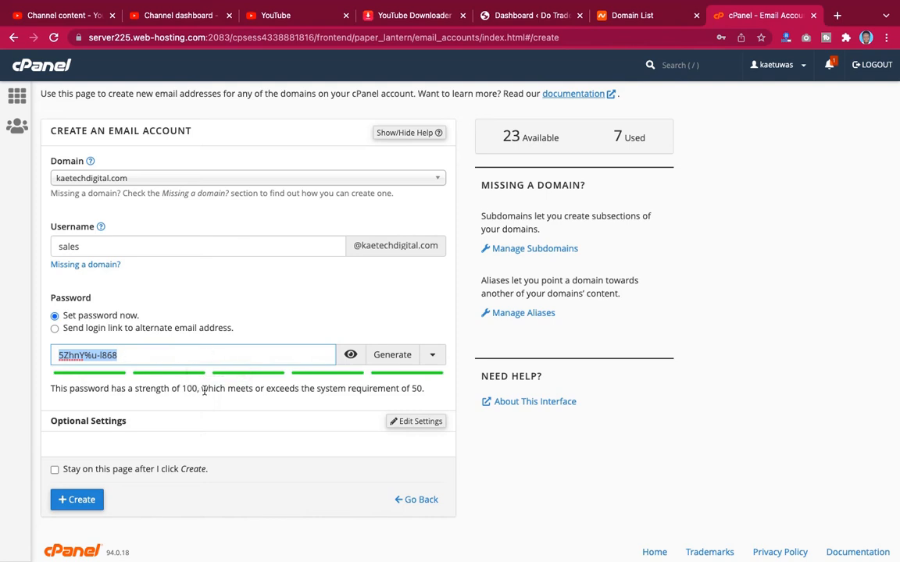
scroll(203, 391, down, 1)
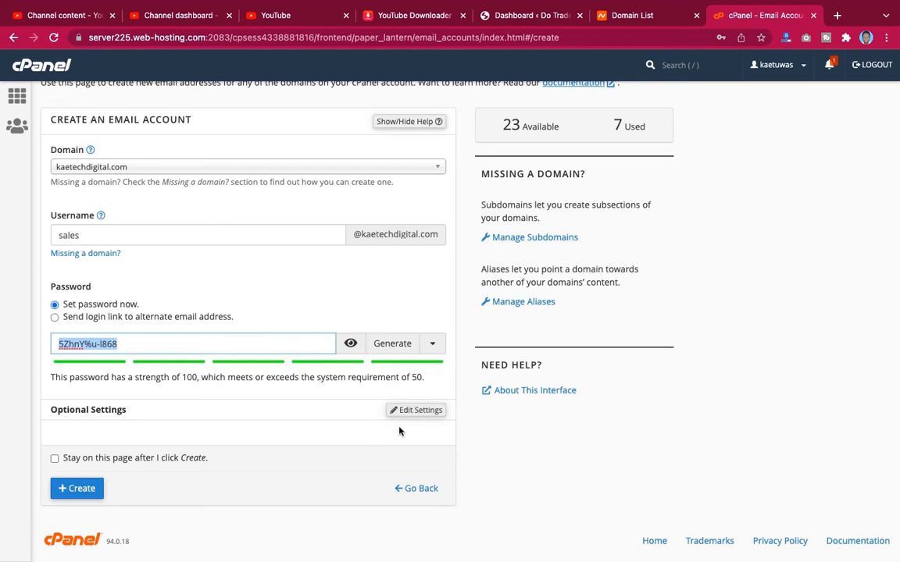
- In the optional settings, change the mailbox storage from 250 to 5 GB
click(420, 410)
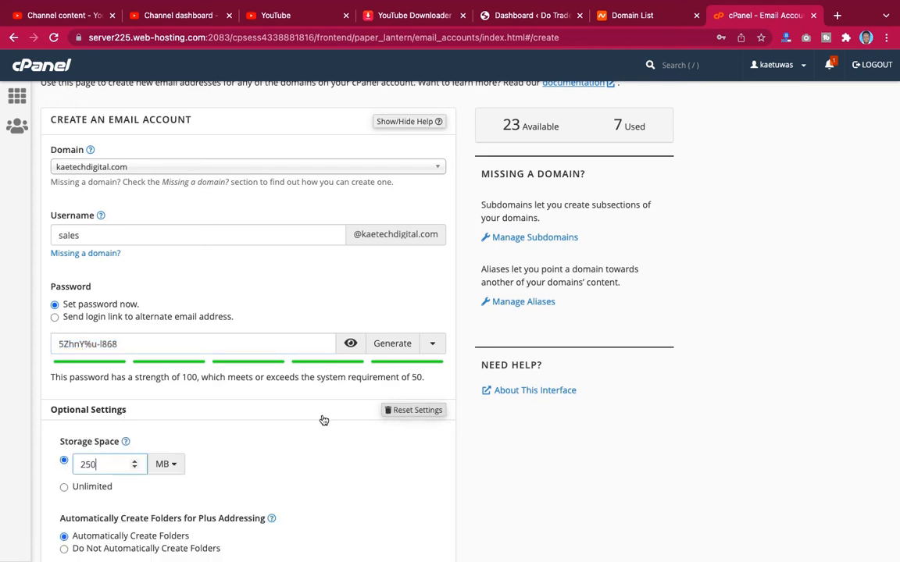
scroll(327, 425, down, 3)
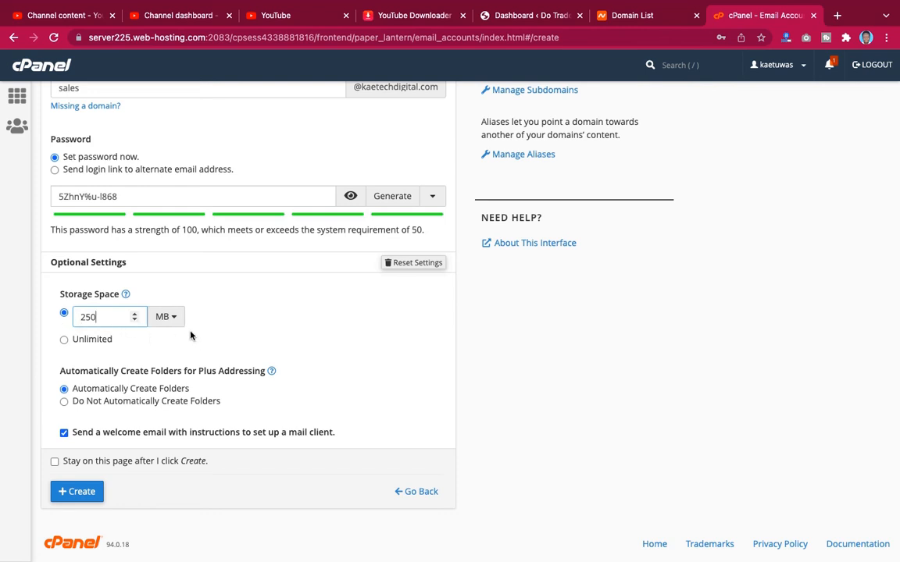
click(165, 319)
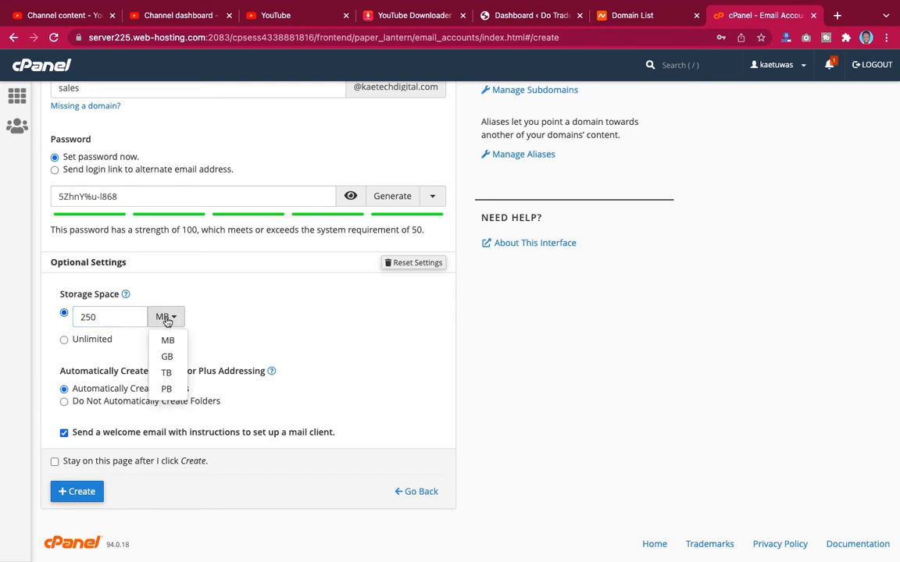
click(165, 359)
drag(96, 316, 76, 317)
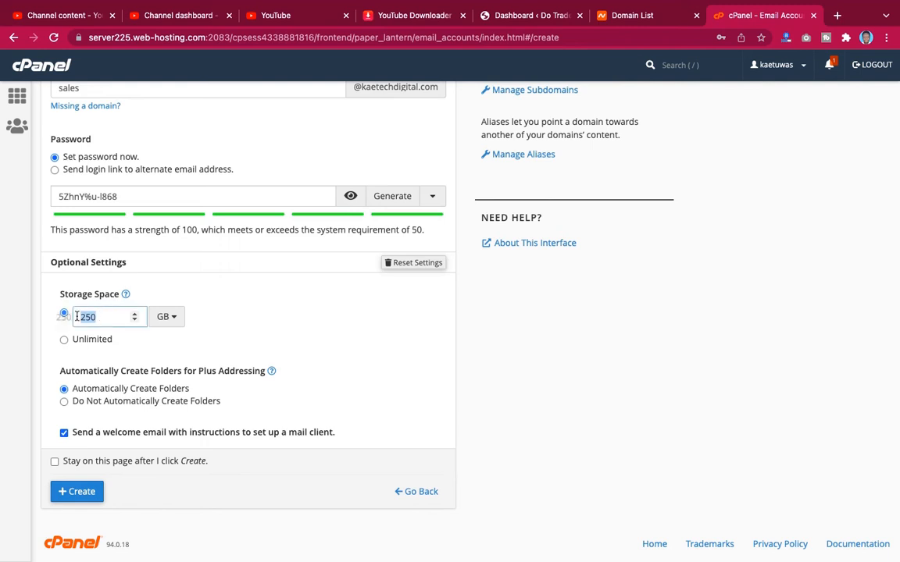
text(5)
click(169, 317)
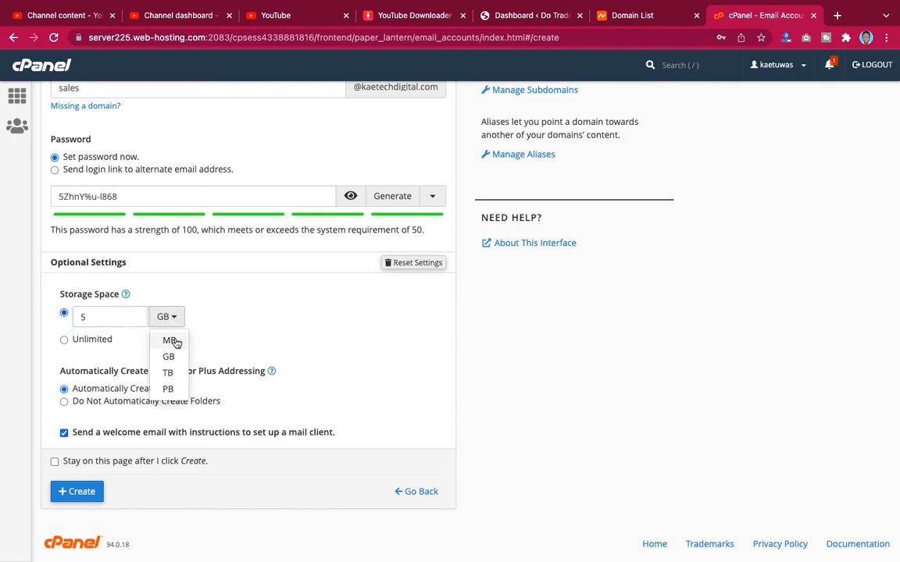
click(174, 316)
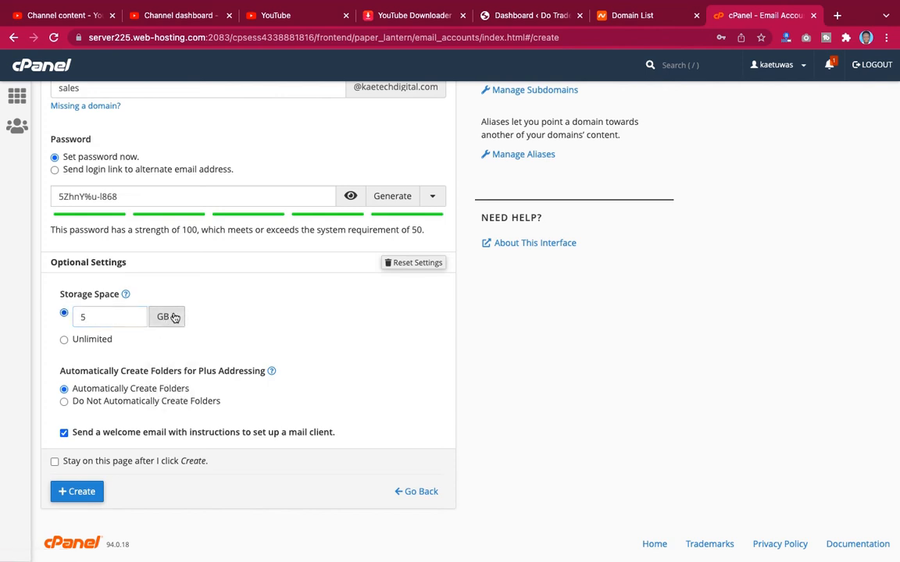
scroll(159, 397, down, 1)
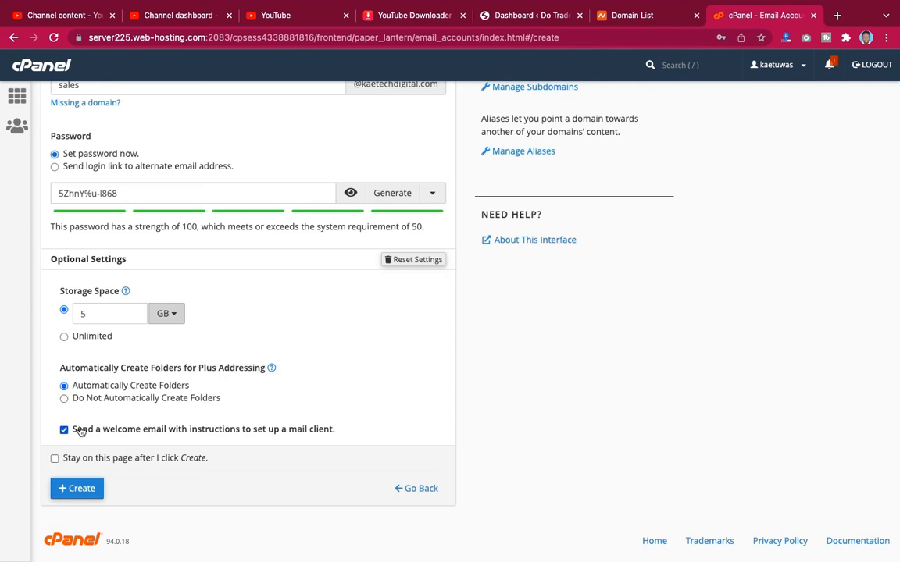
click(77, 487)
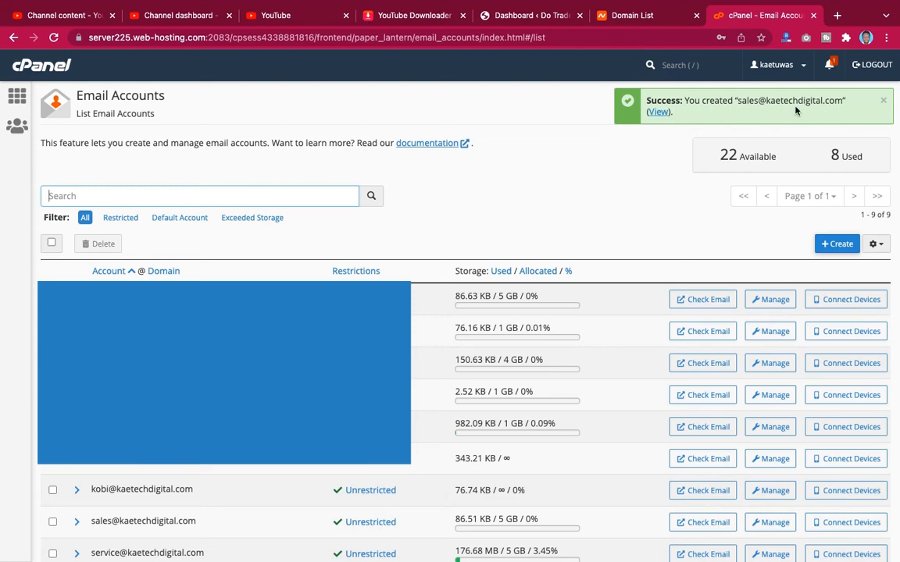
scroll(602, 312, down, 2)
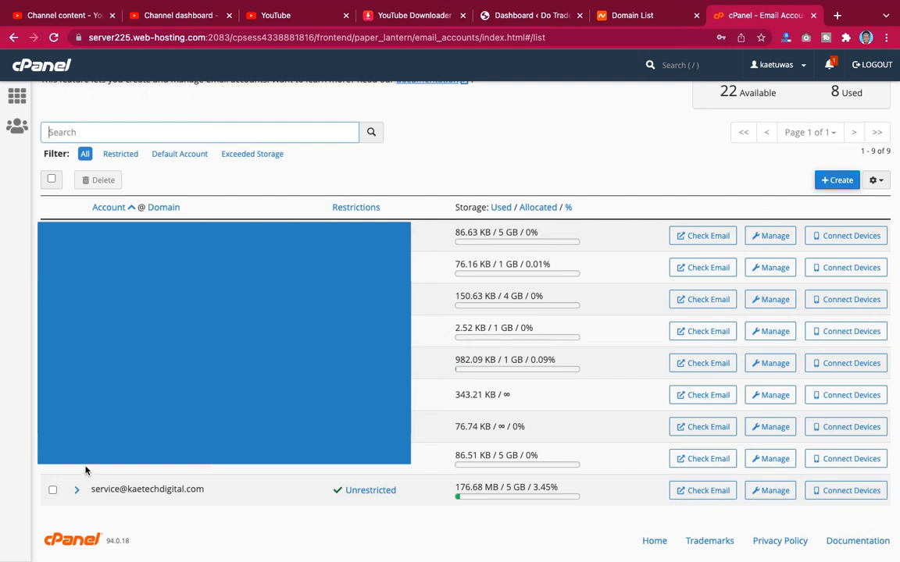
drag(91, 458, 201, 458)
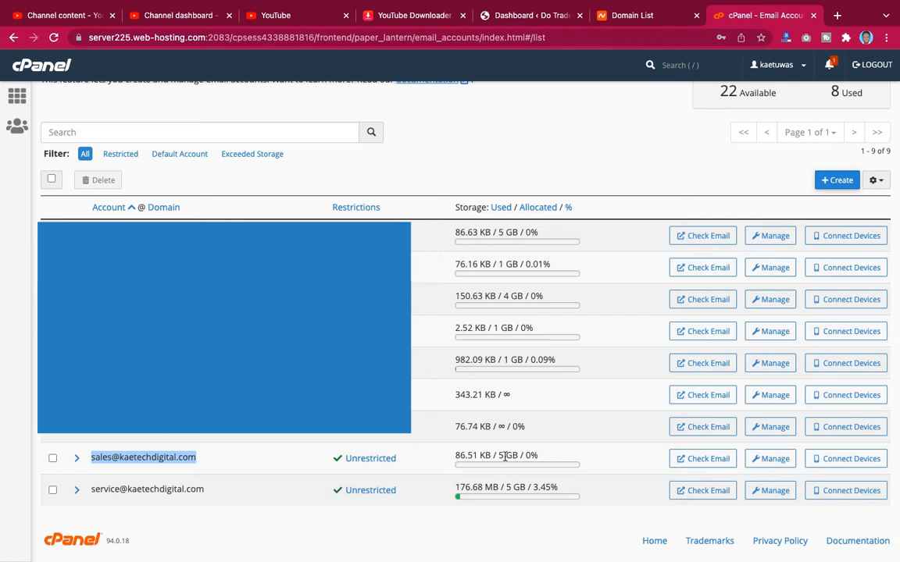
- Open the sales mailbox in Roundcube via Check Email, then return to Webmail Home
click(702, 461)
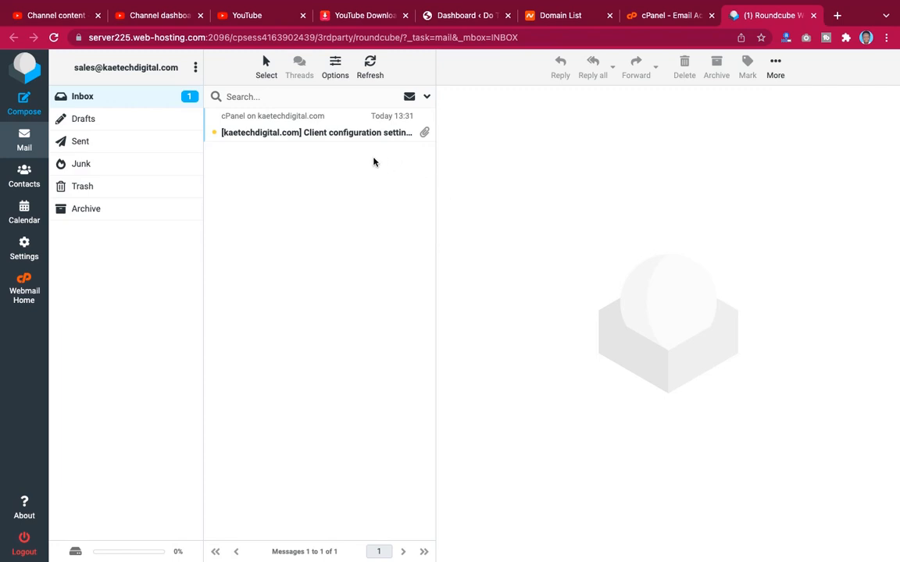
click(25, 290)
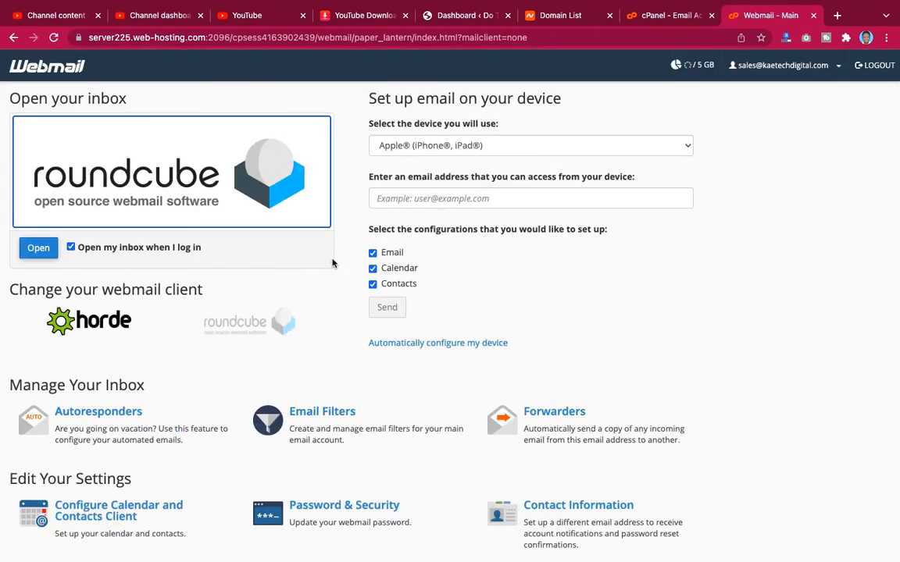
- Keep 'Open my inbox when I log in' on and Roundcube as the client, then open the inbox
scroll(697, 251, down, 3)
scroll(697, 251, up, 3)
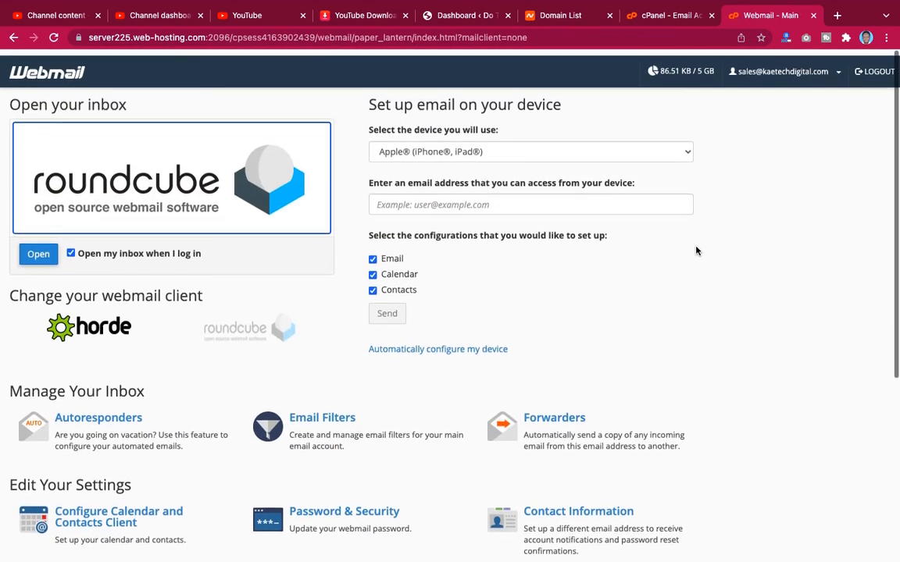
click(71, 247)
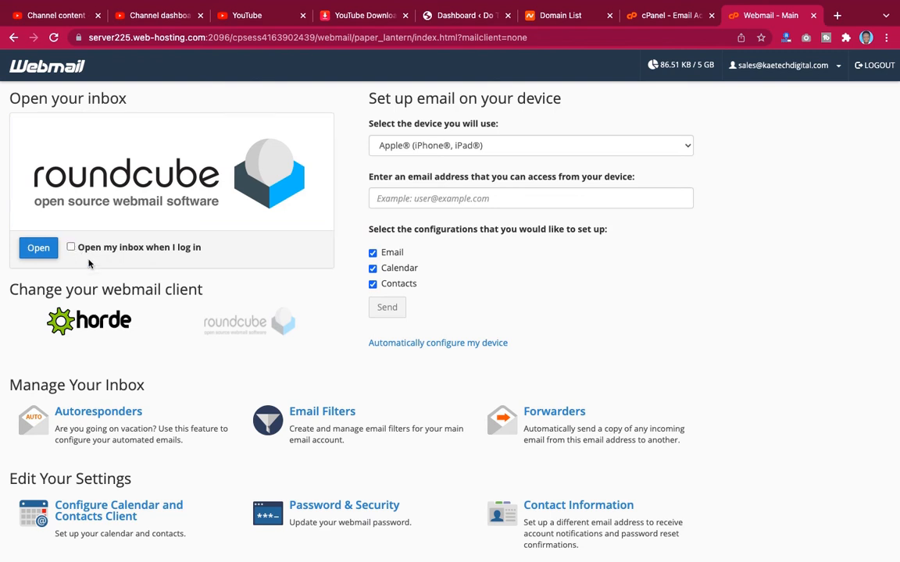
click(70, 247)
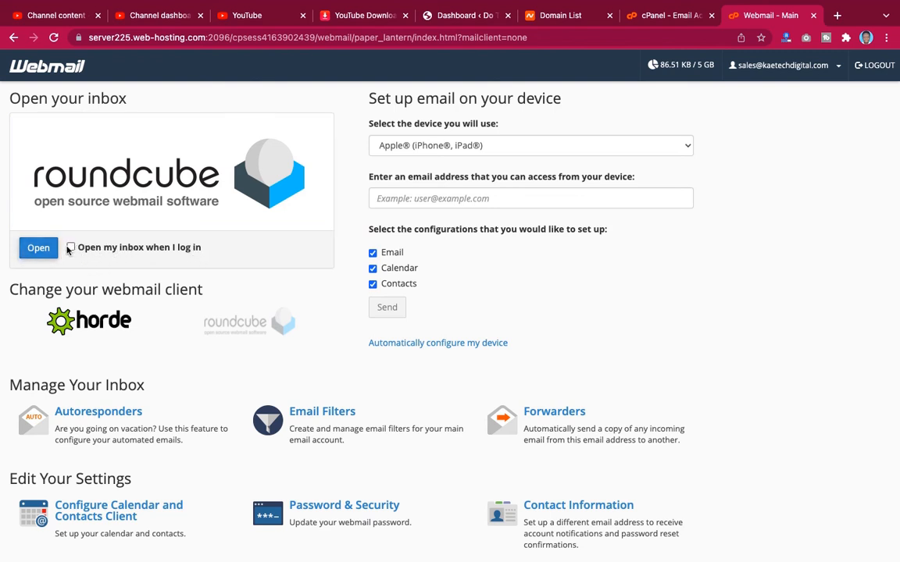
click(82, 324)
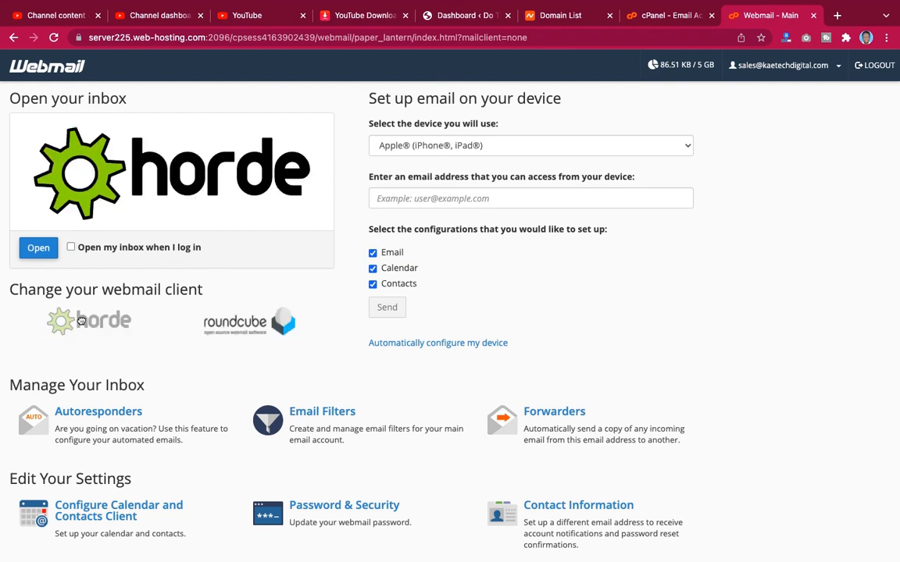
click(238, 324)
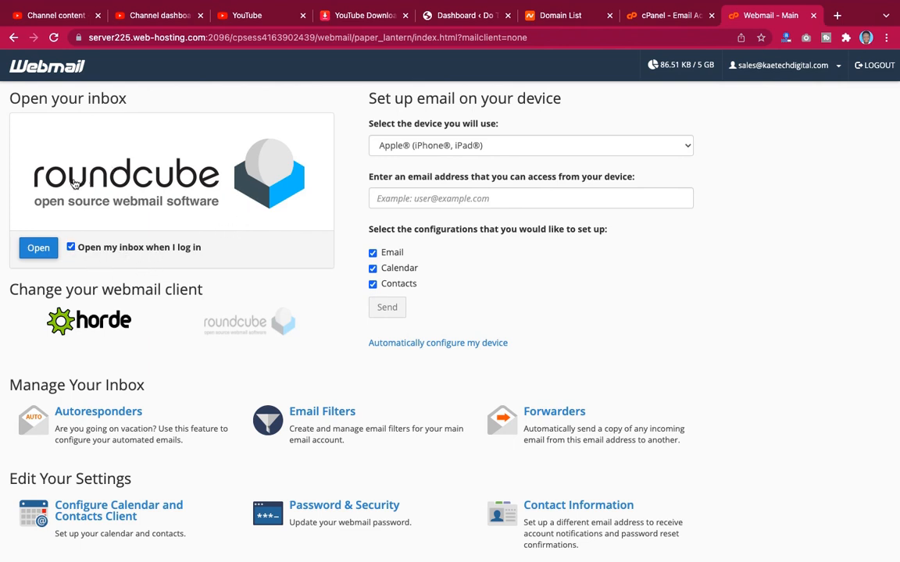
click(39, 255)
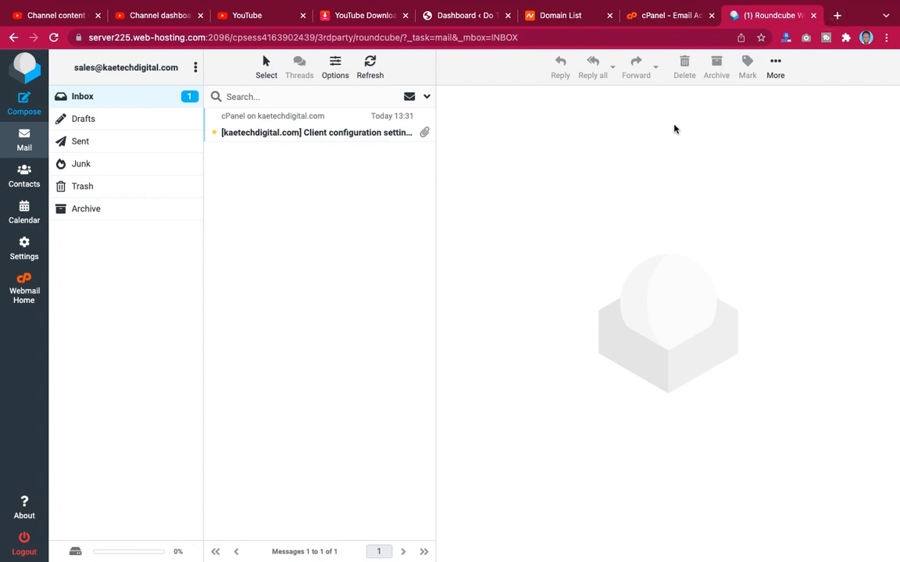
- In a new Chrome tab, go to kaetechdigital.com/webmail
key(ctrl+t)
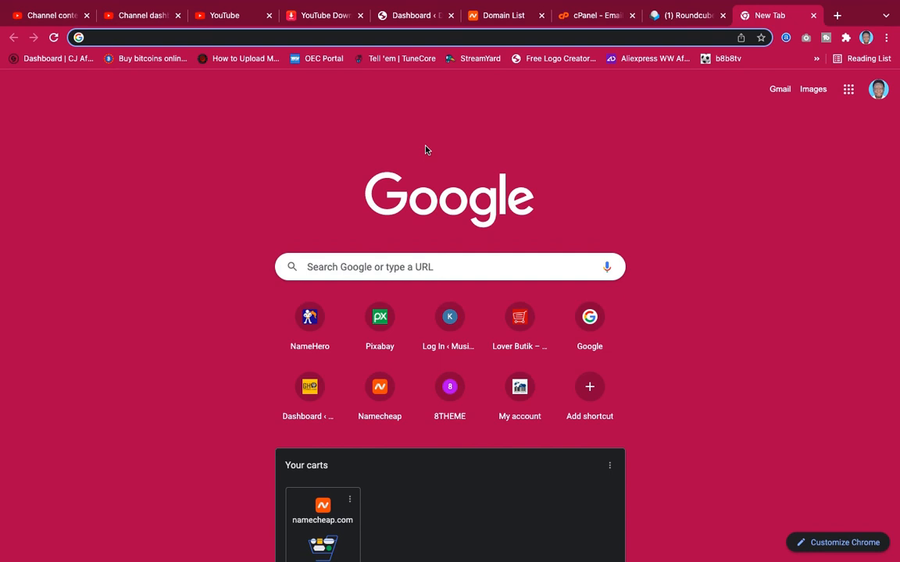
text(kae)
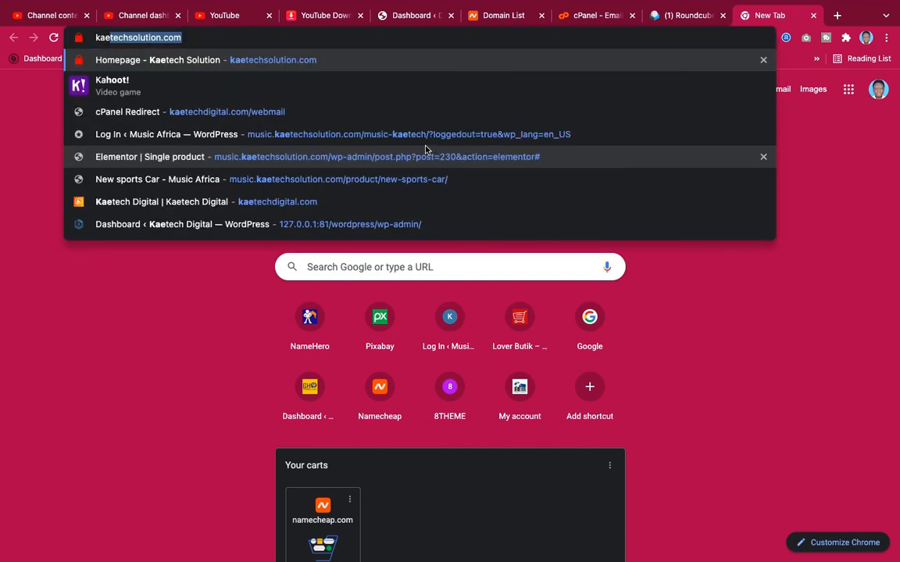
text(techd)
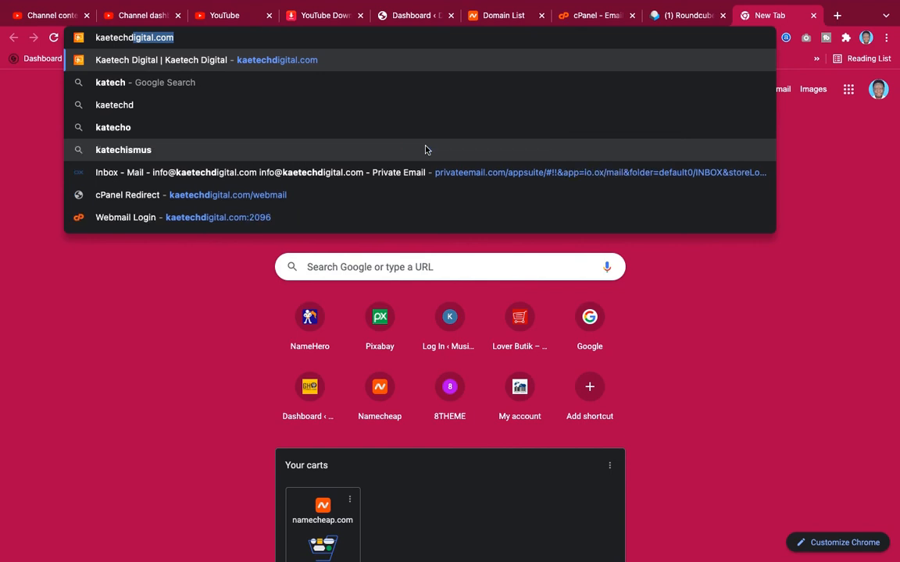
text(igital.com)
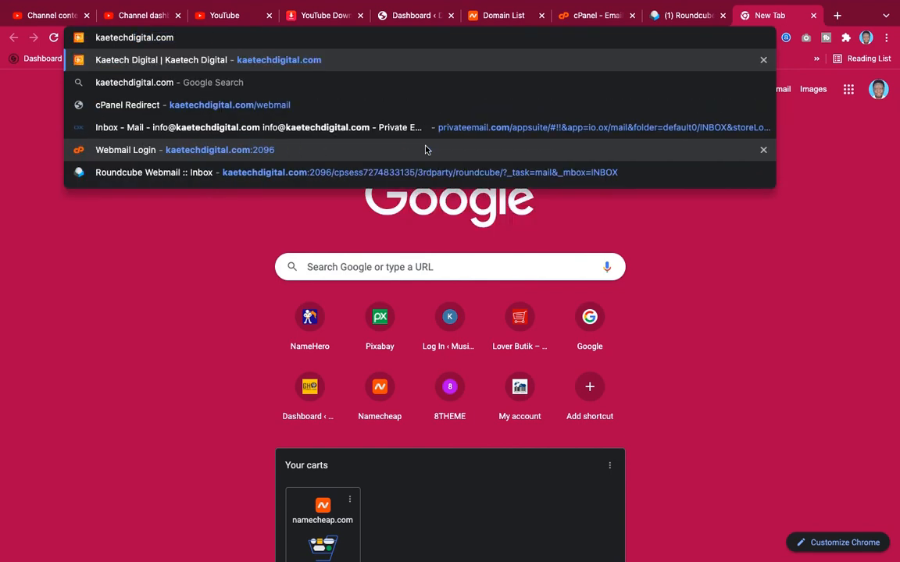
text(/)
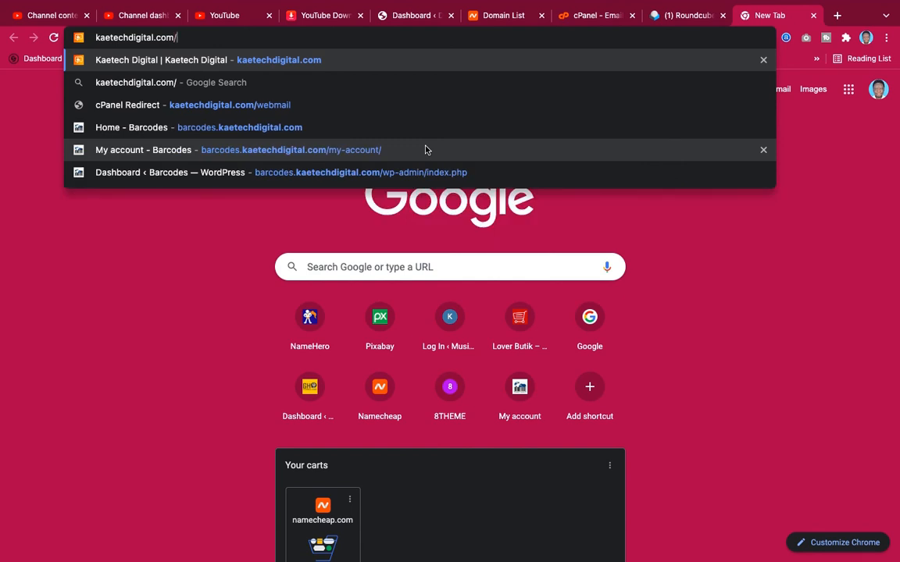
text(web)
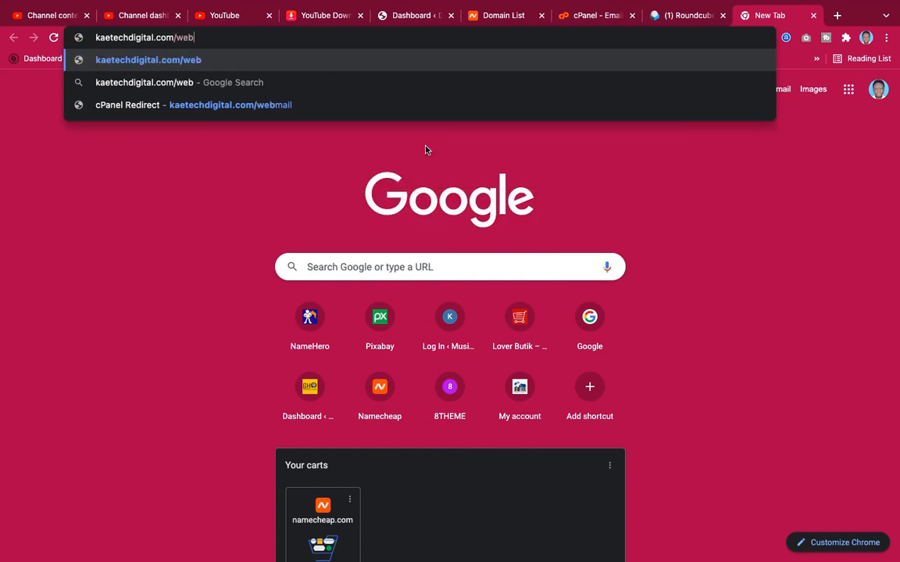
text(mail)
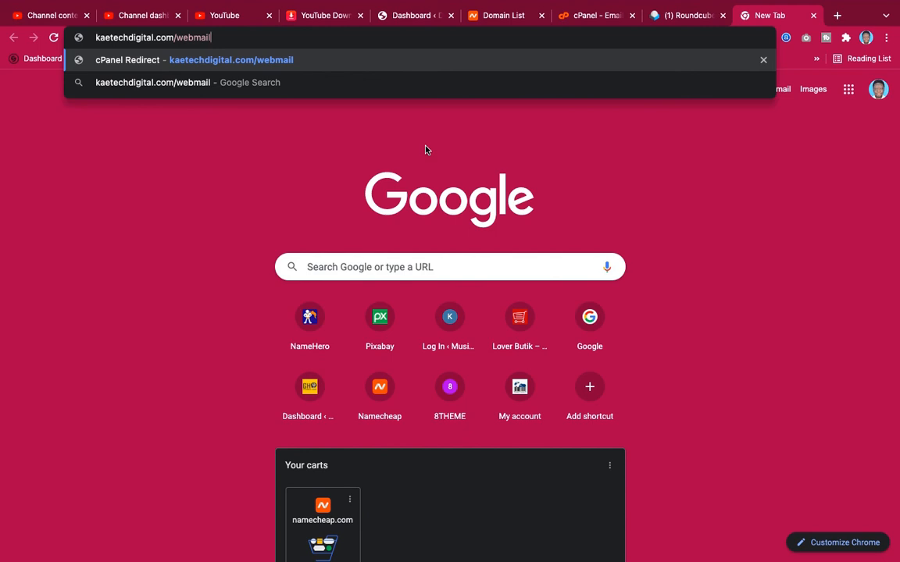
key(Return)
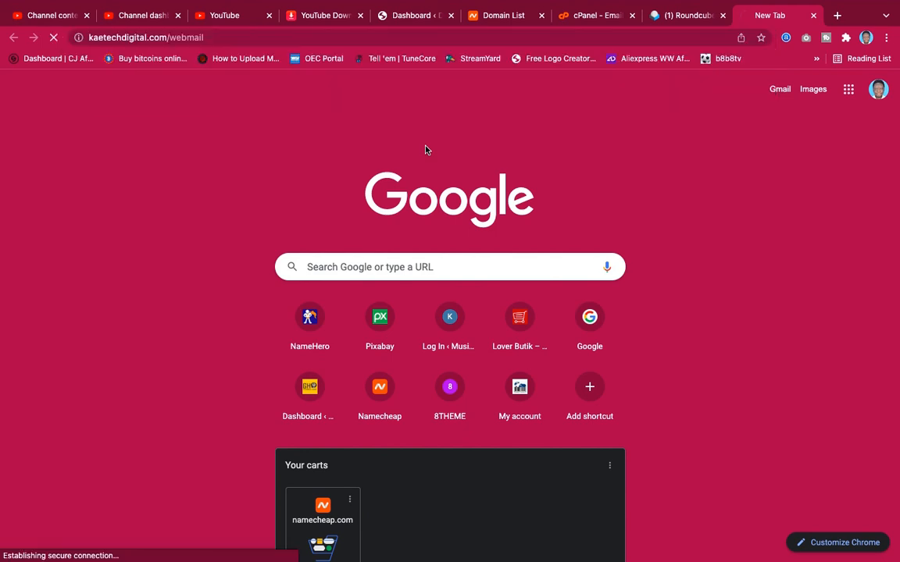
- Close the old inbox tab, log in with the sales mailbox password, and decline saving it
click(721, 15)
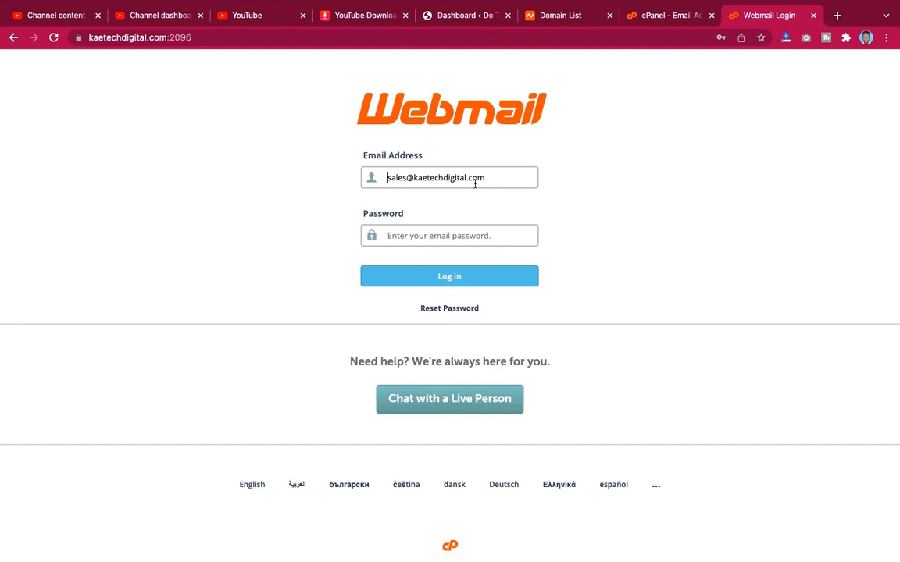
click(446, 235)
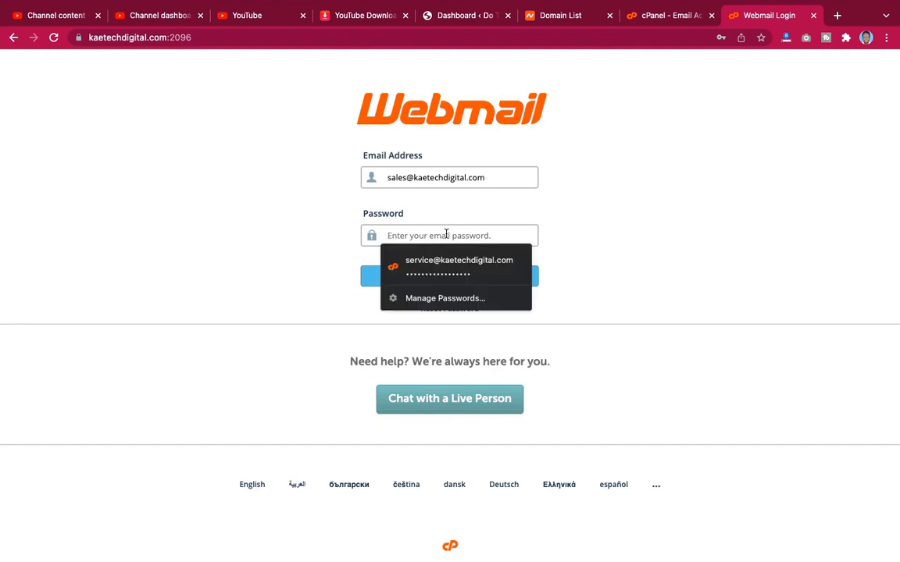
text(************)
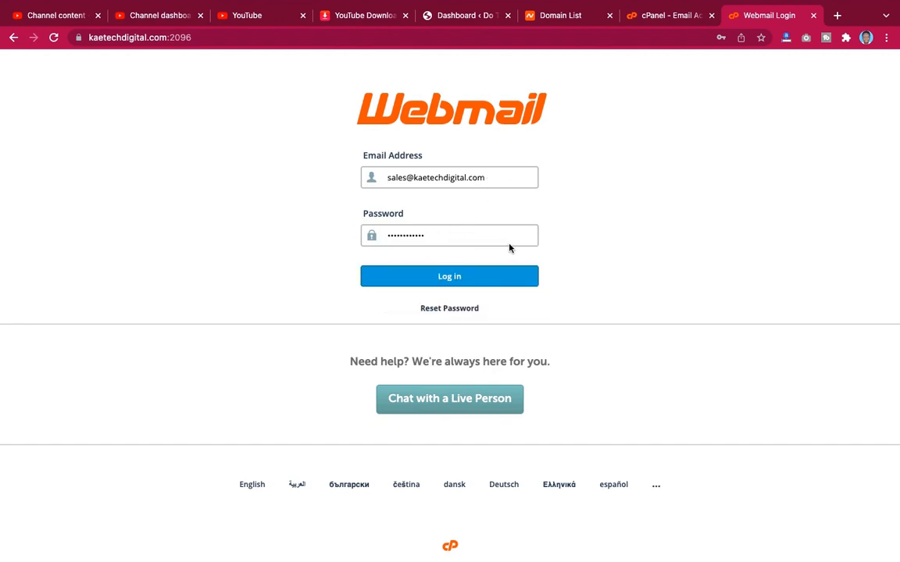
click(450, 277)
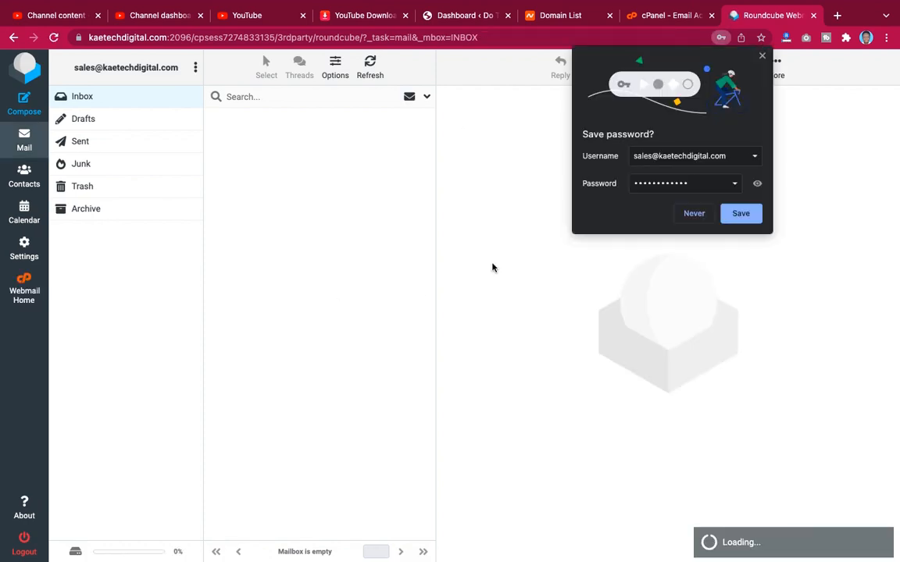
click(761, 55)
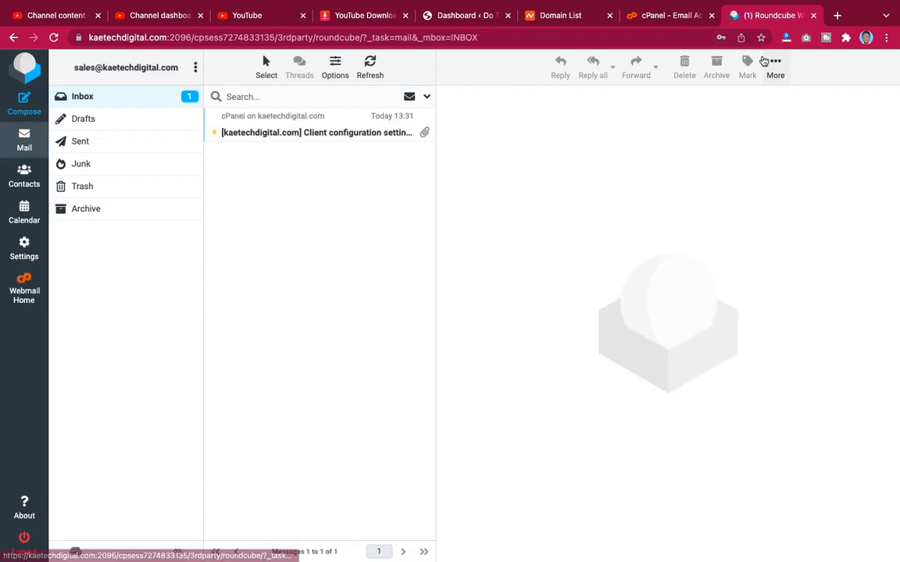